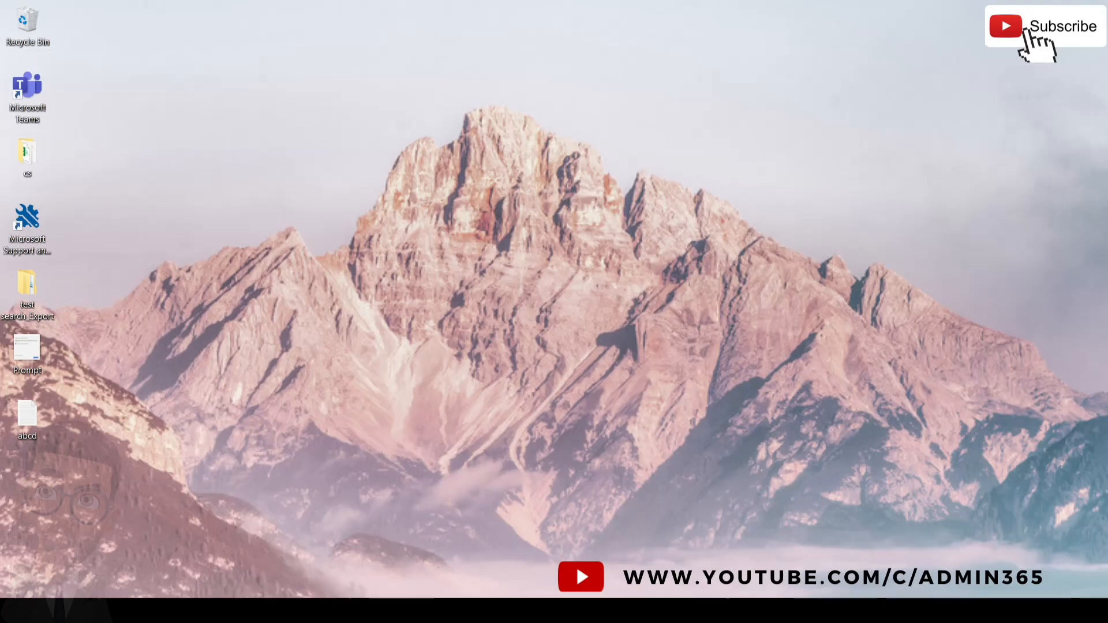
Restore the admin center browser window and open the Active users list under Users.
{"action": "mouse_move", "coordinate": [404, 610]}
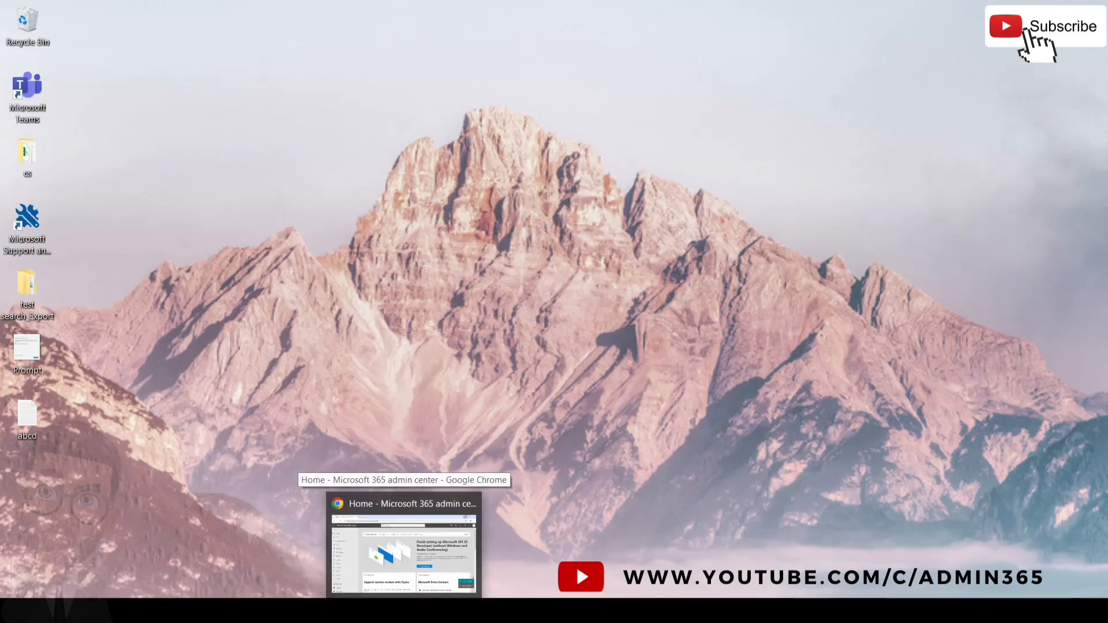
{"action": "left_click", "coordinate": [404, 554]}
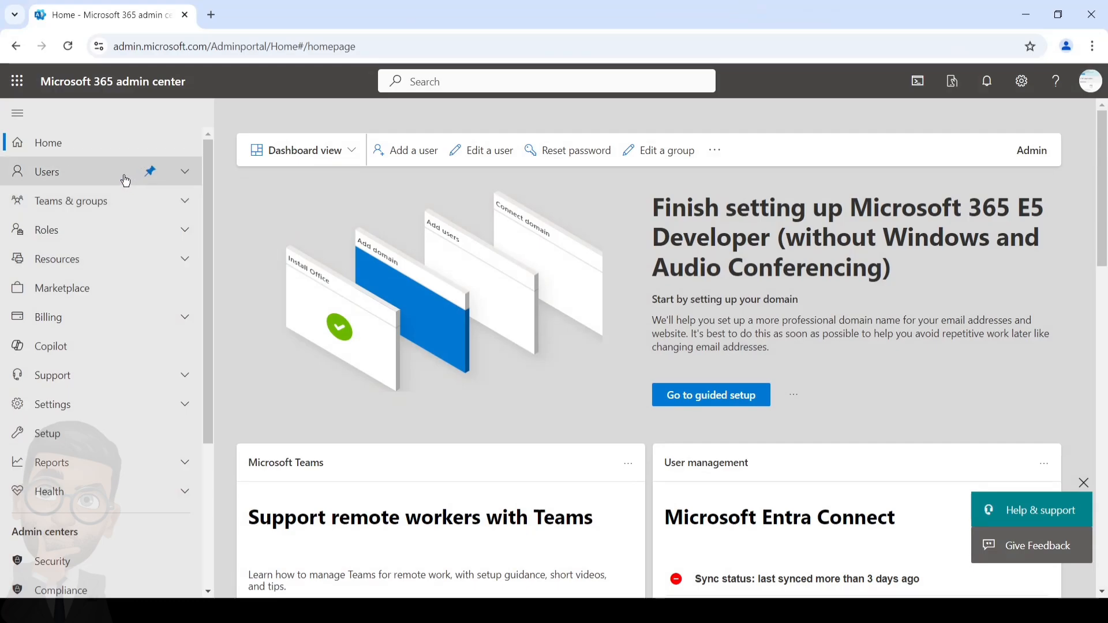
{"action": "left_click", "coordinate": [103, 182]}
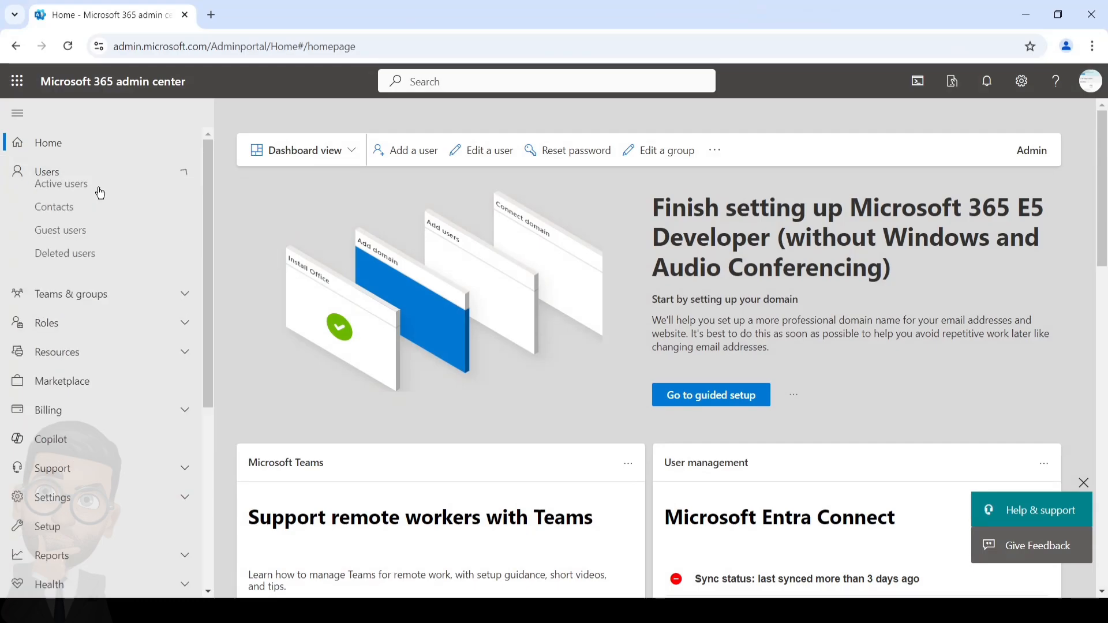
{"action": "left_click", "coordinate": [90, 202]}
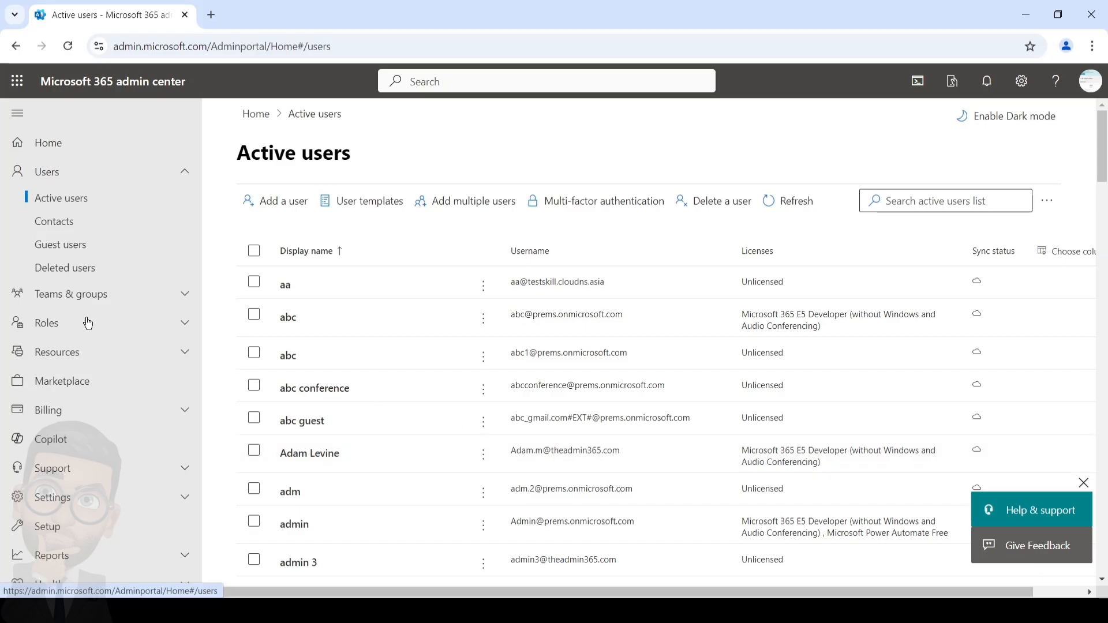
{"action": "scroll", "coordinate": [90, 339], "scroll_direction": "down", "scroll_amount": 1}
{"action": "scroll", "coordinate": [90, 338], "scroll_direction": "down", "scroll_amount": 1}
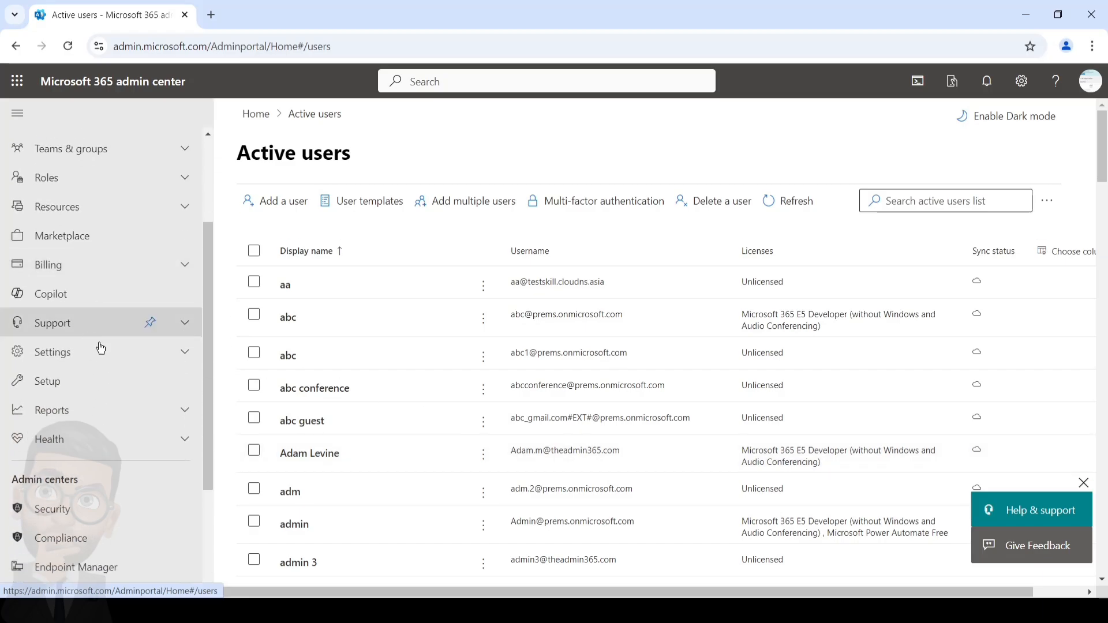
{"action": "left_click", "coordinate": [74, 358]}
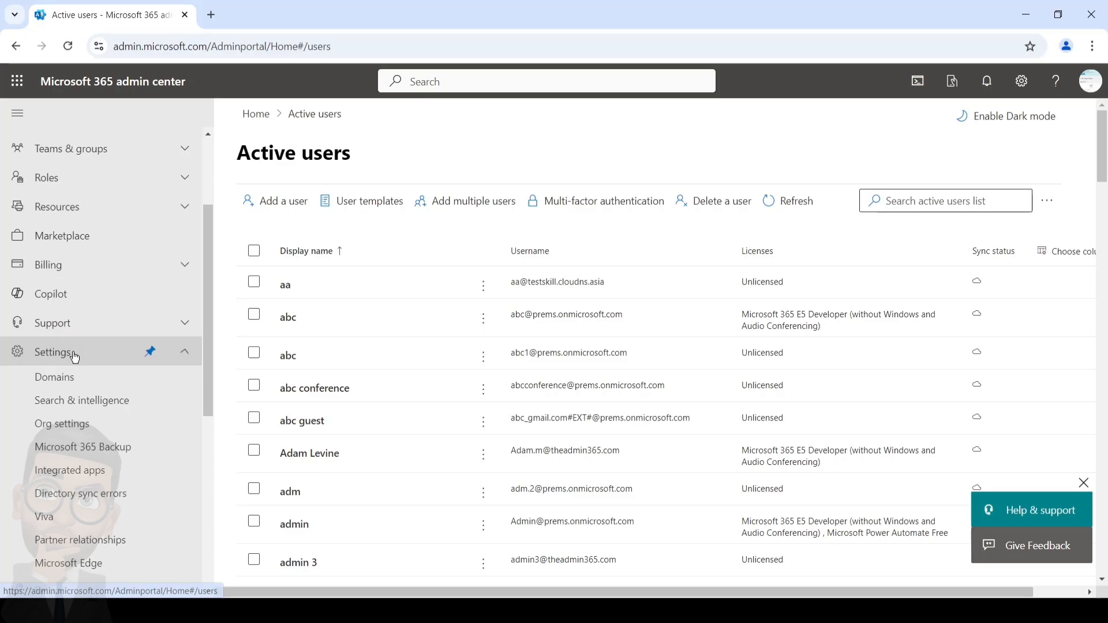
Open Settings > Domains to view theadmin365.com and the tenant's other domains.
{"action": "left_click", "coordinate": [78, 383]}
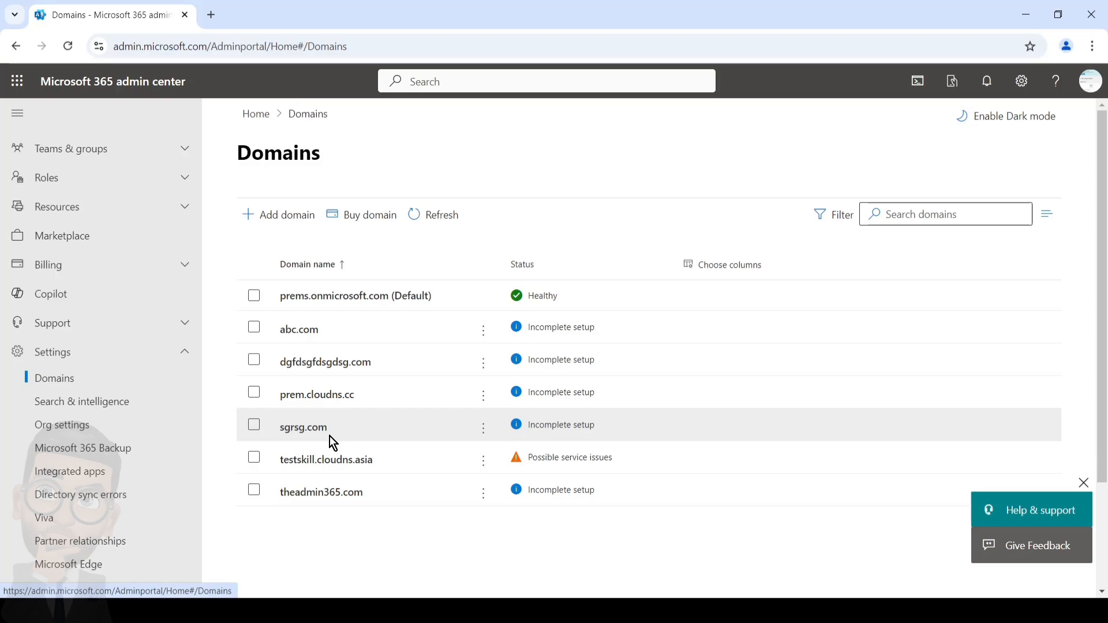
Go to Teams & groups > Shared mailboxes and start adding a new shared mailbox.
{"action": "key", "text": "alt+Left"}
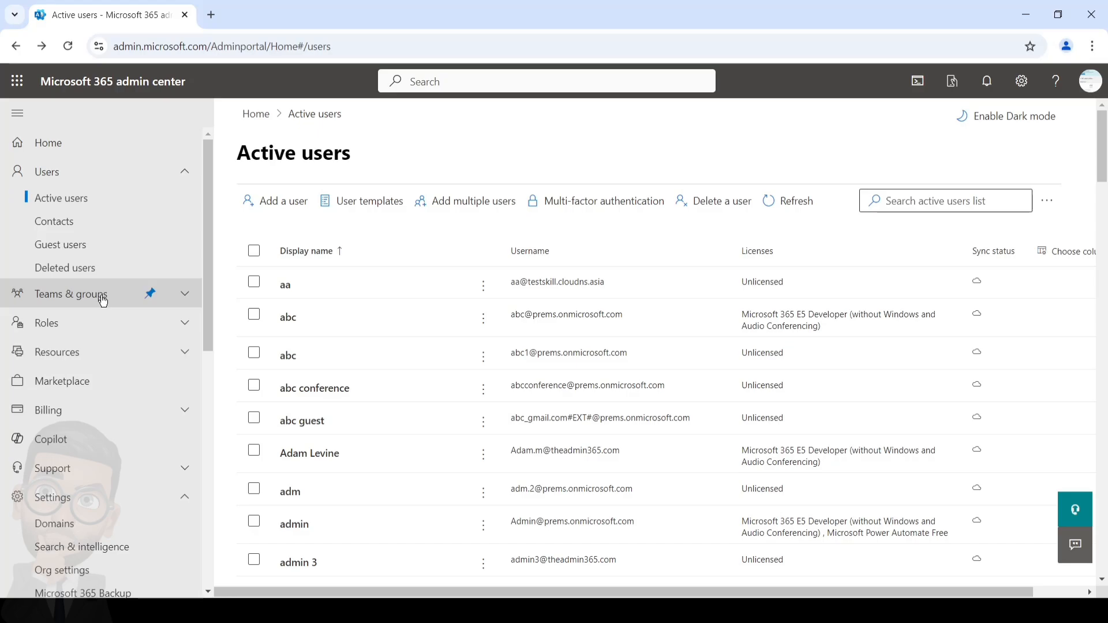
{"action": "left_click", "coordinate": [103, 299]}
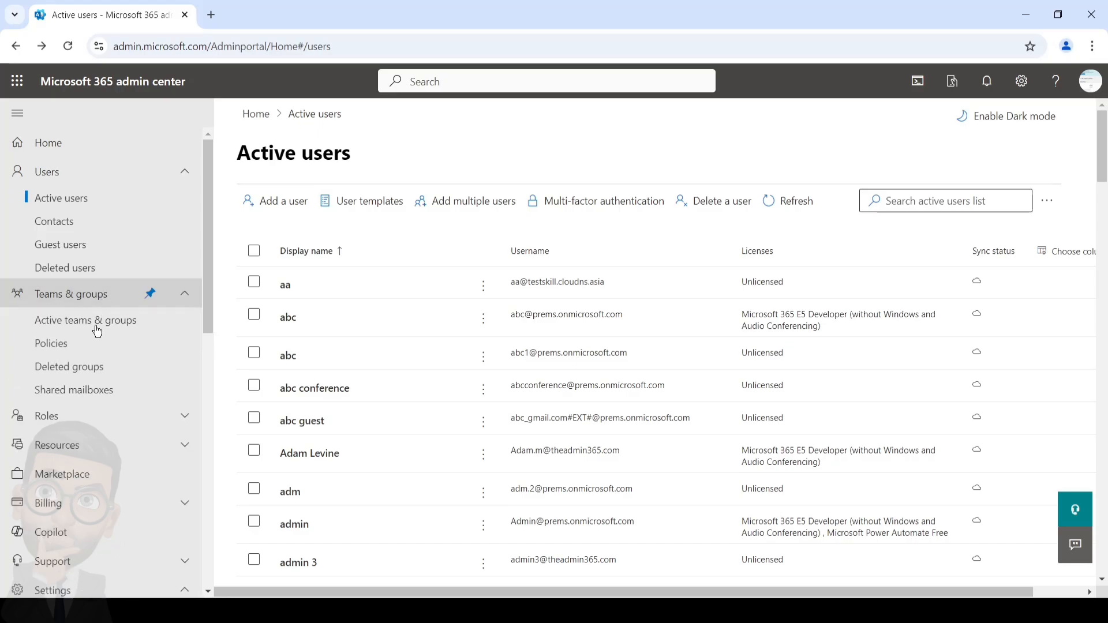
{"action": "left_click", "coordinate": [88, 393]}
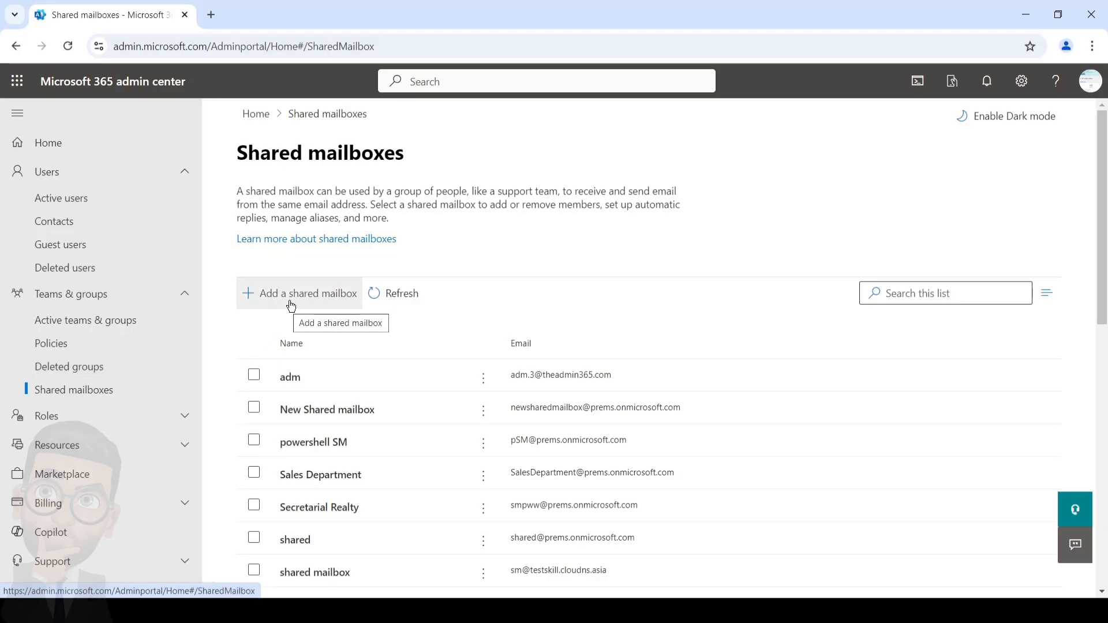
{"action": "left_click", "coordinate": [292, 306]}
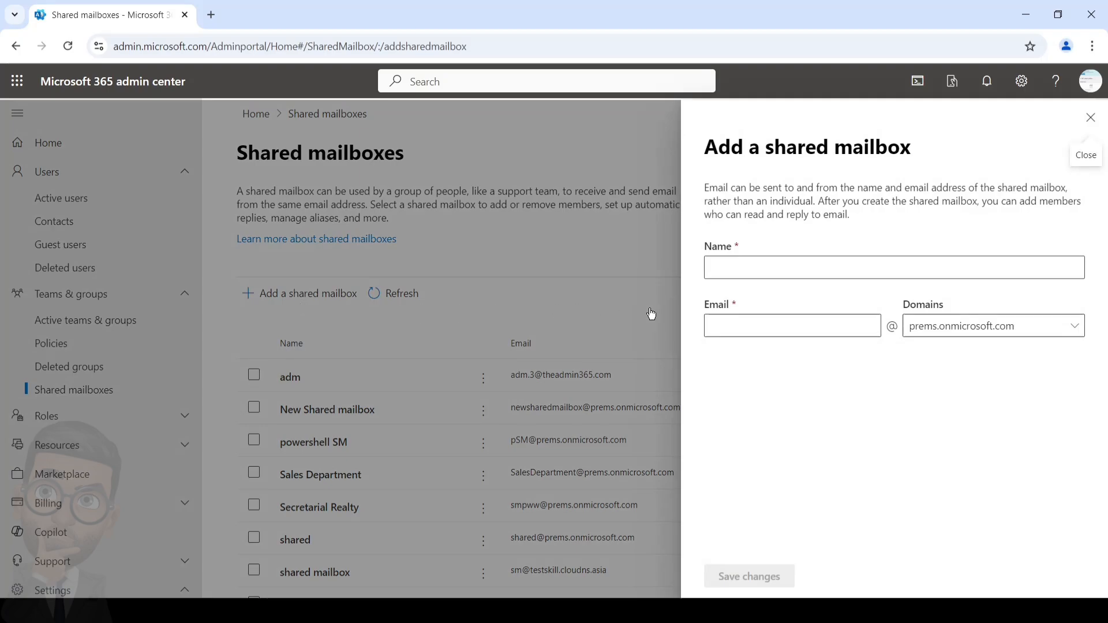
{"action": "left_click", "coordinate": [738, 274]}
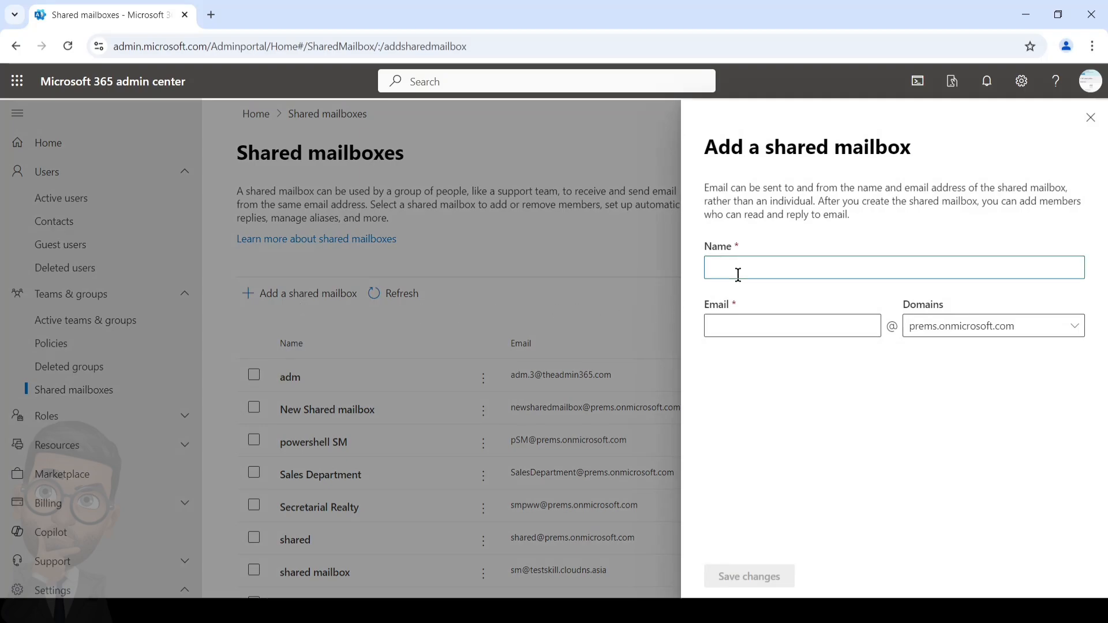
{"action": "type", "text": "Shared123"}
{"action": "left_click", "coordinate": [829, 324]}
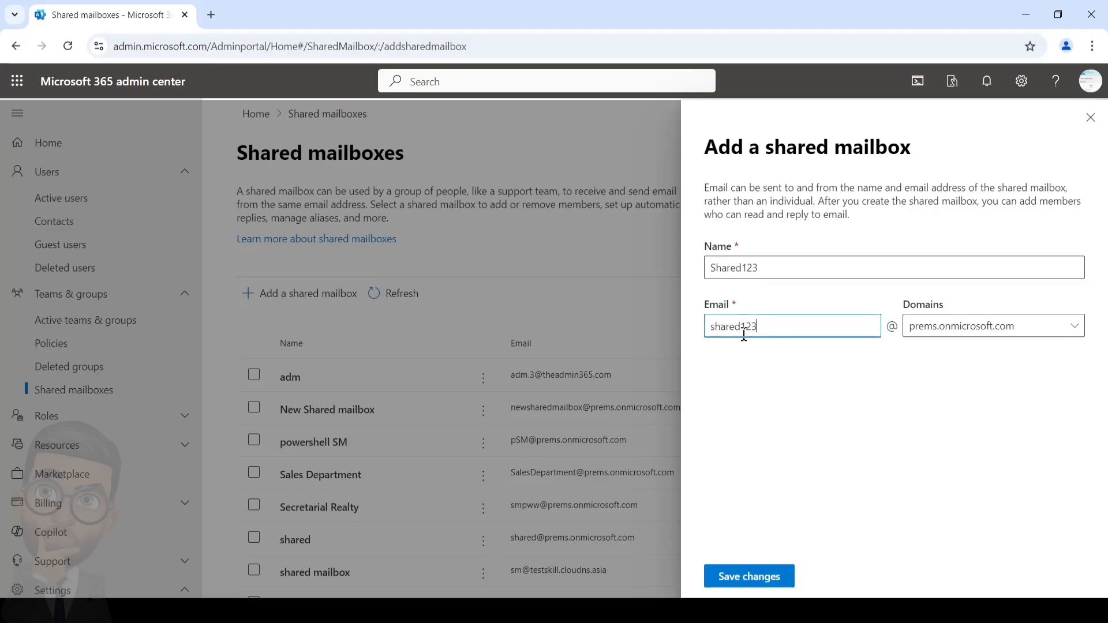
{"action": "left_click_drag", "start_coordinate": [742, 327], "coordinate": [756, 327]}
{"action": "key", "text": "BackSpace"}
{"action": "left_click", "coordinate": [947, 334]}
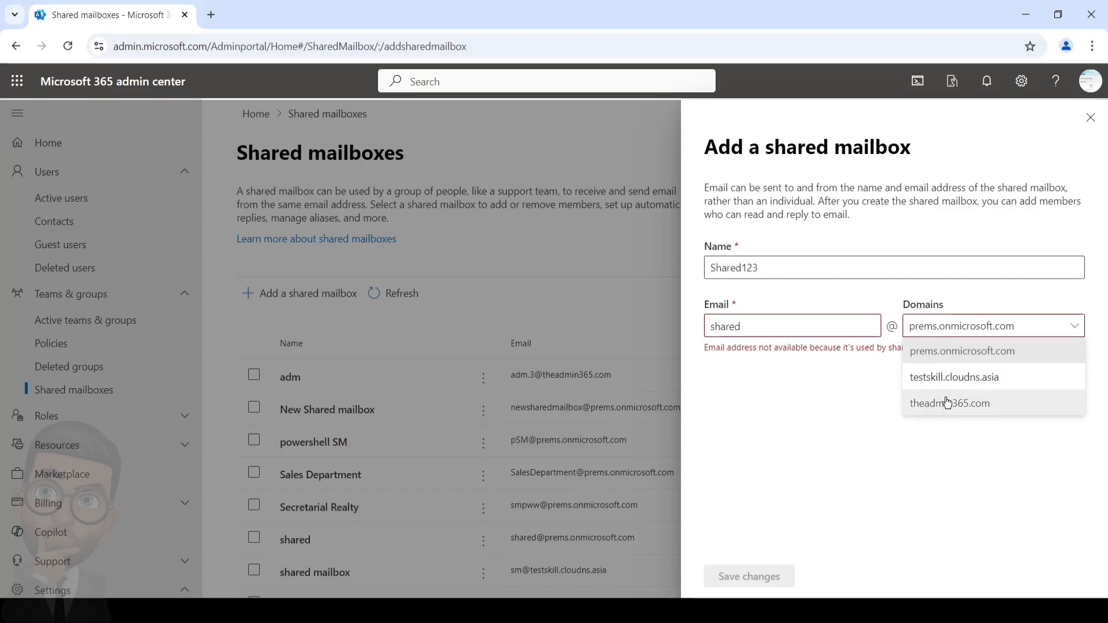
{"action": "left_click", "coordinate": [947, 403]}
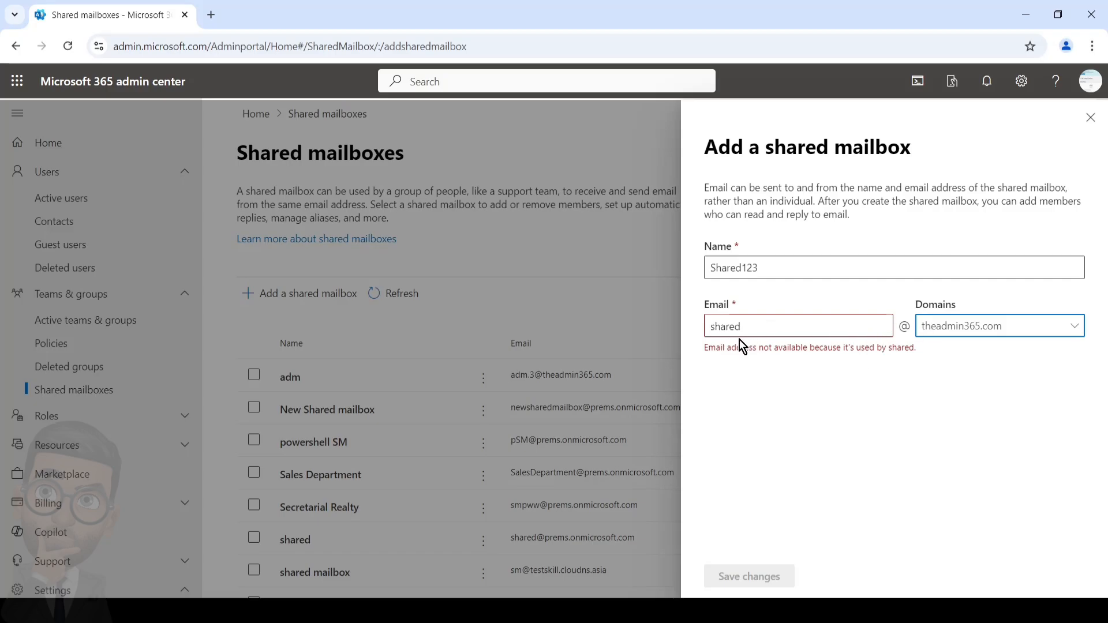
{"action": "left_click", "coordinate": [749, 325]}
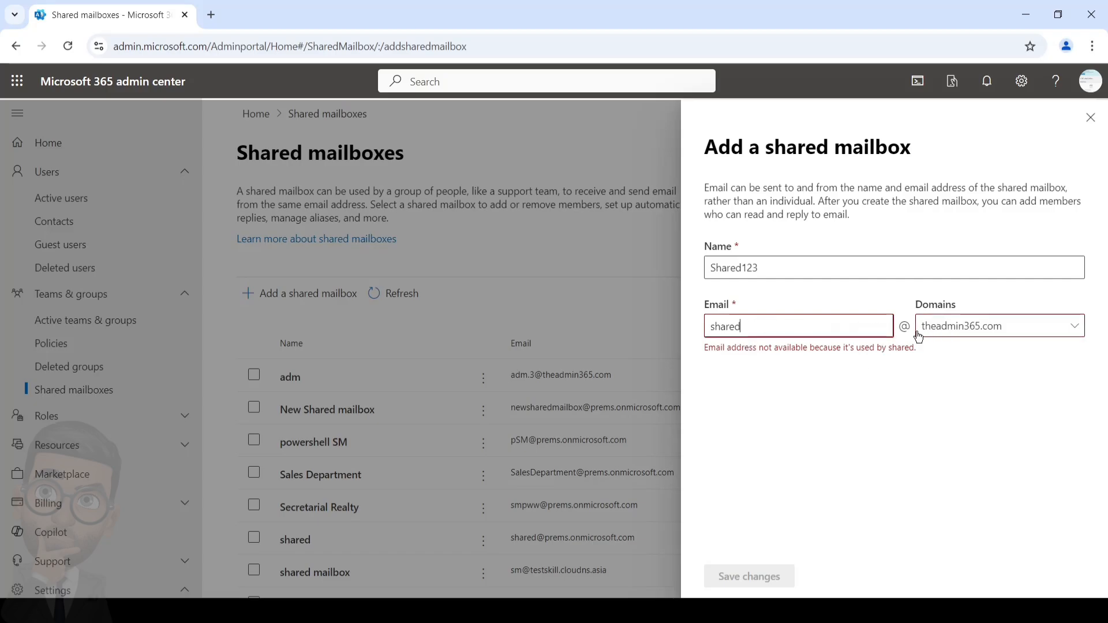
{"action": "left_click", "coordinate": [513, 545]}
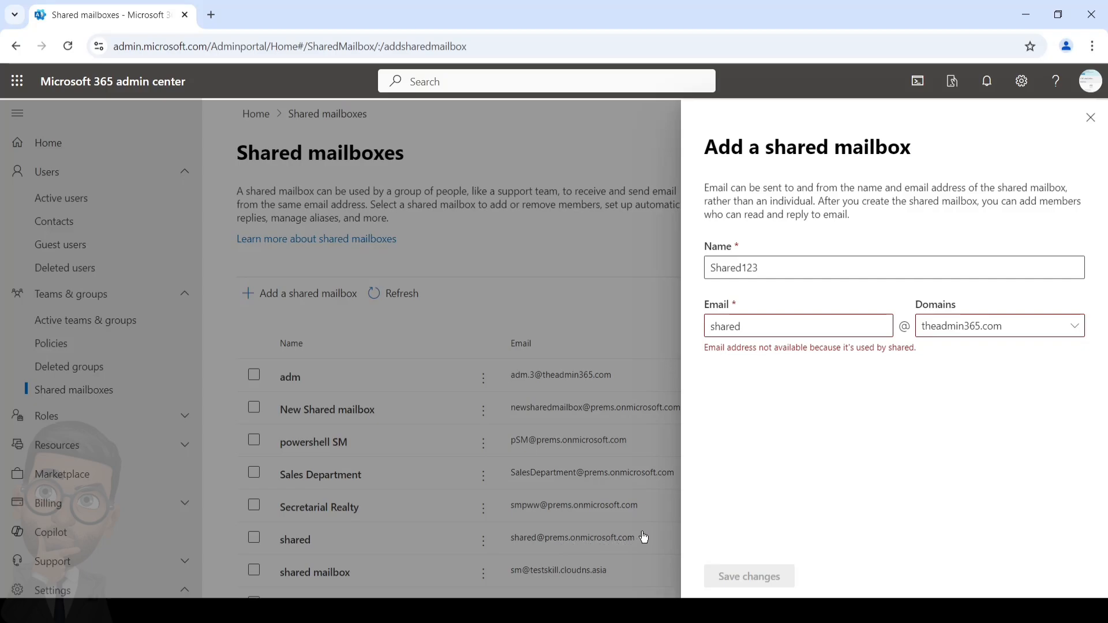
{"action": "left_click", "coordinate": [758, 327]}
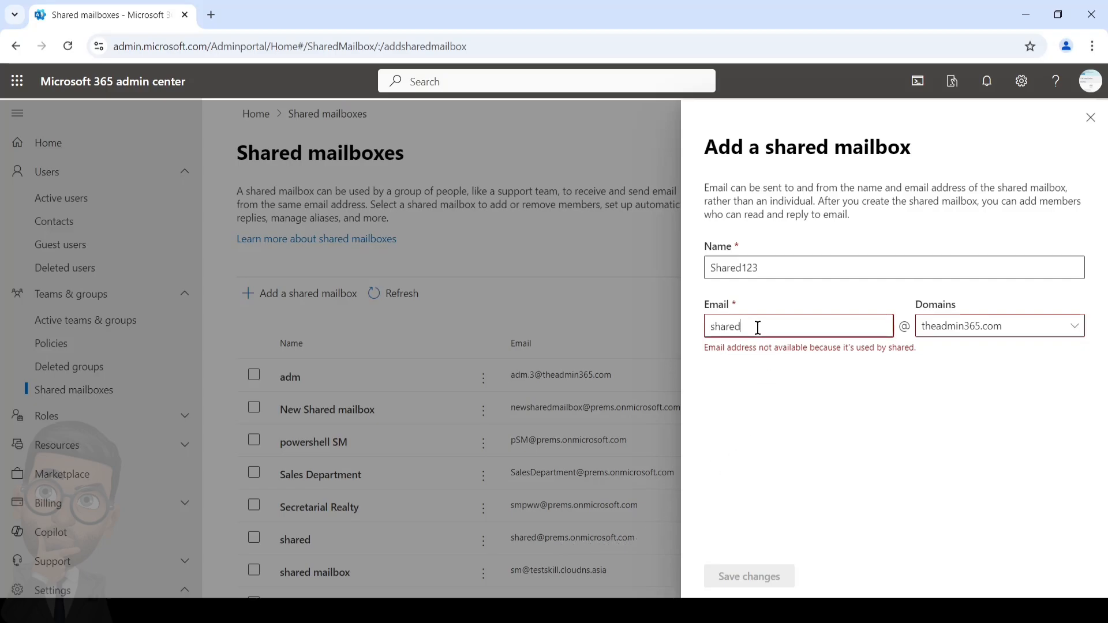
{"action": "type", "text": "1"}
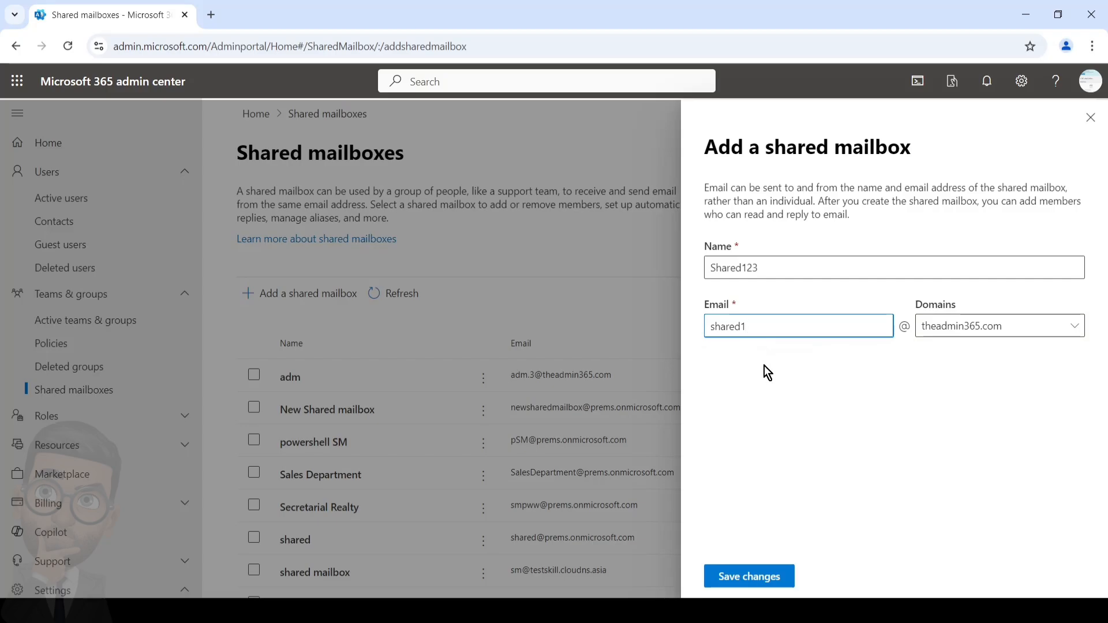
Save the Shared123 mailbox, dismiss the confirmation, and scroll to it in the list.
{"action": "left_click", "coordinate": [750, 577]}
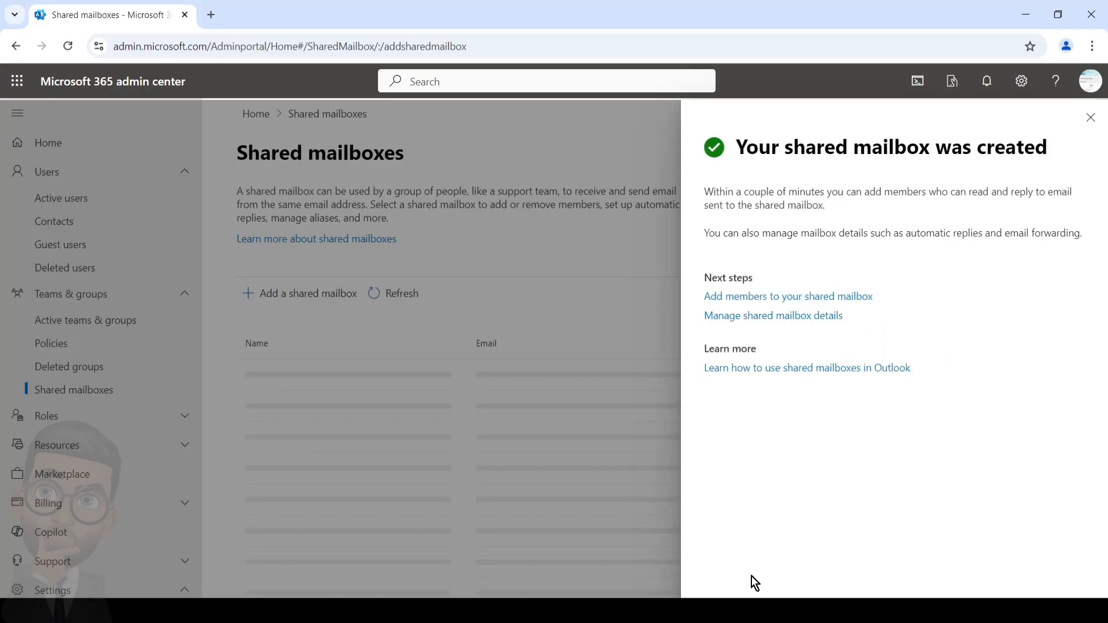
{"action": "left_click", "coordinate": [1090, 117]}
{"action": "scroll", "coordinate": [507, 415], "scroll_direction": "down", "scroll_amount": 2}
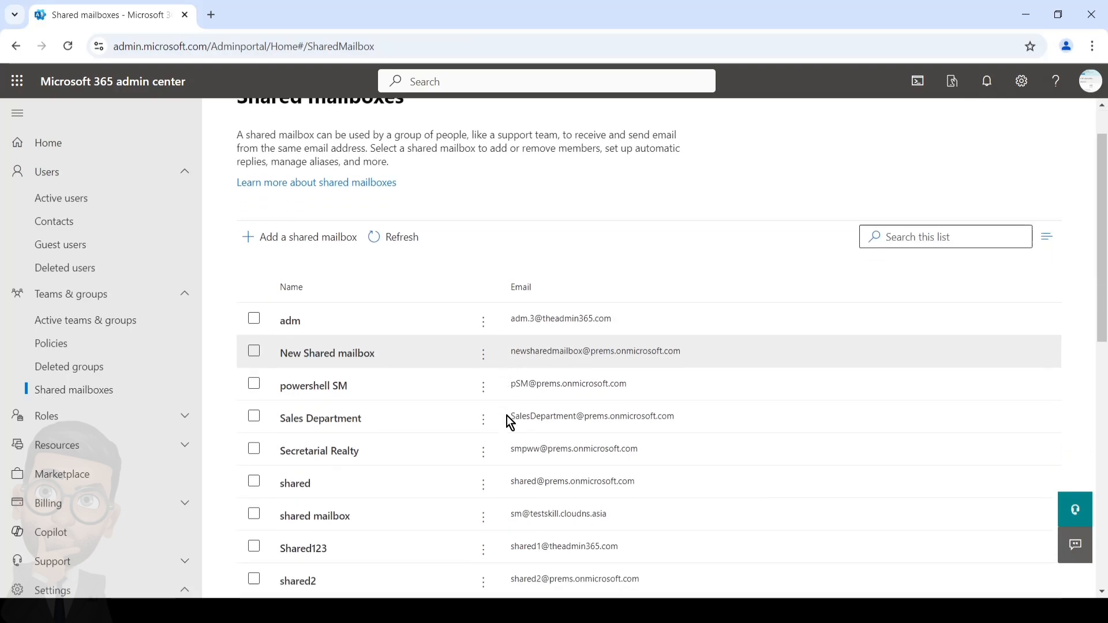
{"action": "scroll", "coordinate": [643, 470], "scroll_direction": "down", "scroll_amount": 1}
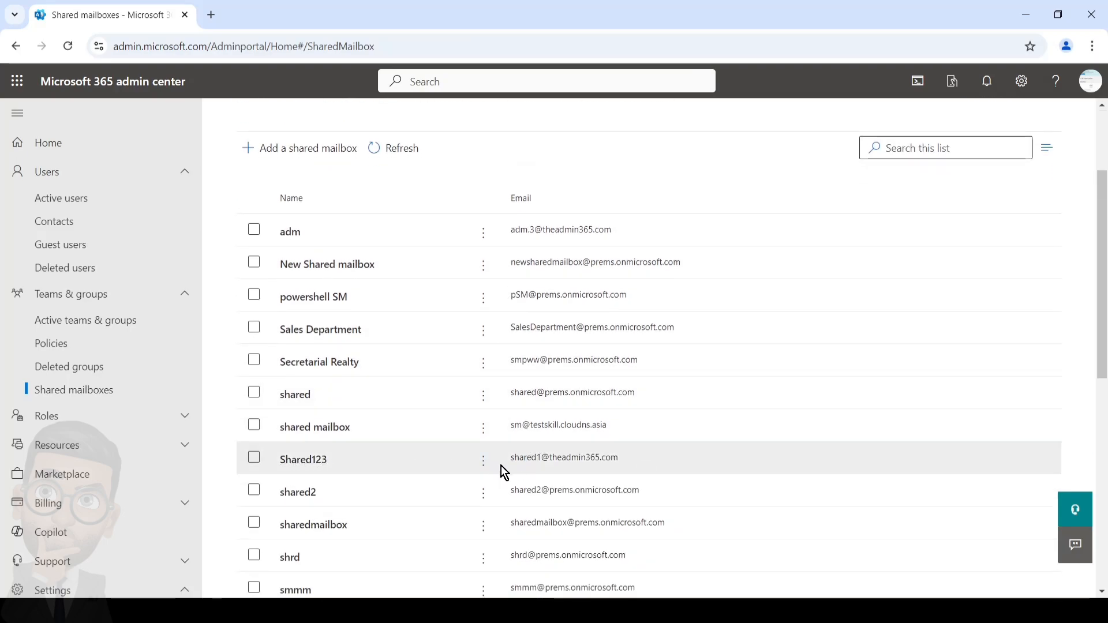
{"action": "left_click", "coordinate": [300, 460]}
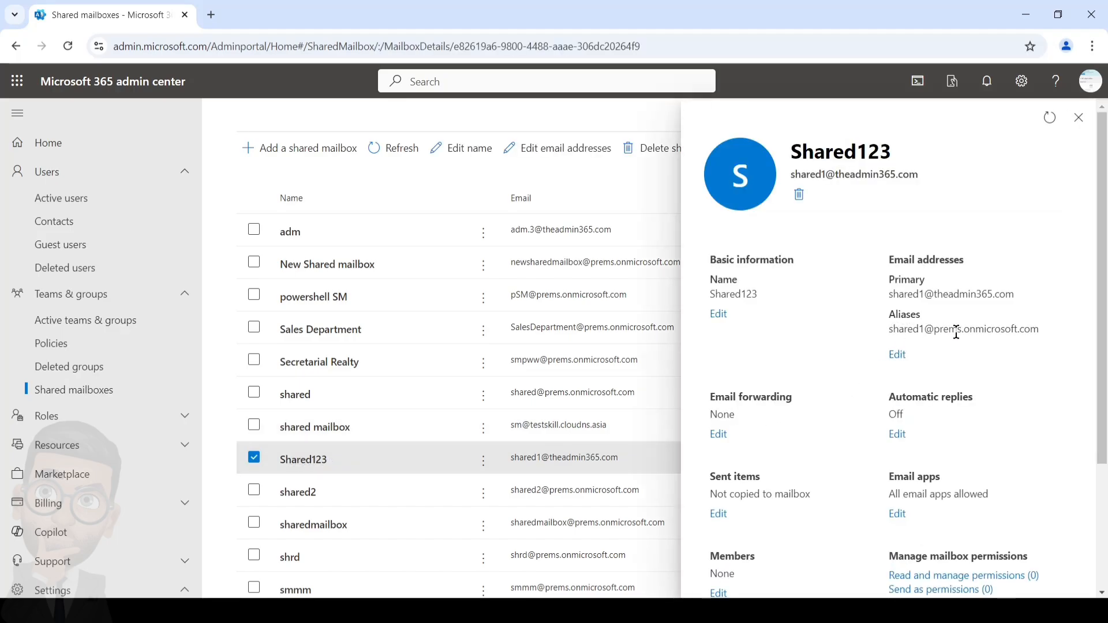
{"action": "left_click_drag", "start_coordinate": [992, 329], "coordinate": [976, 337]}
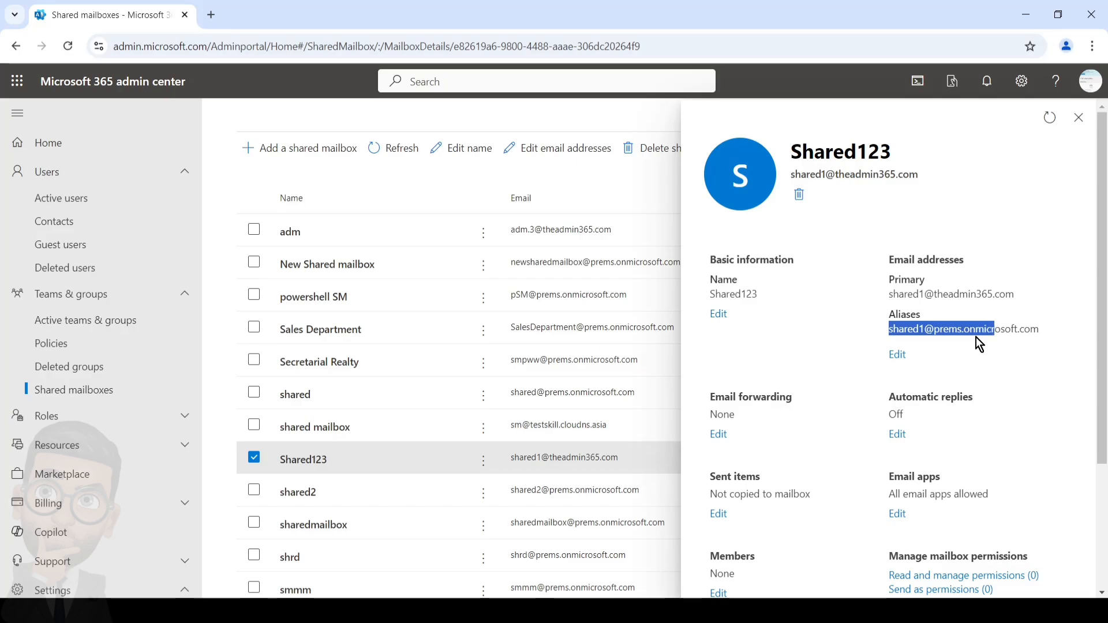
{"action": "left_click", "coordinate": [999, 360]}
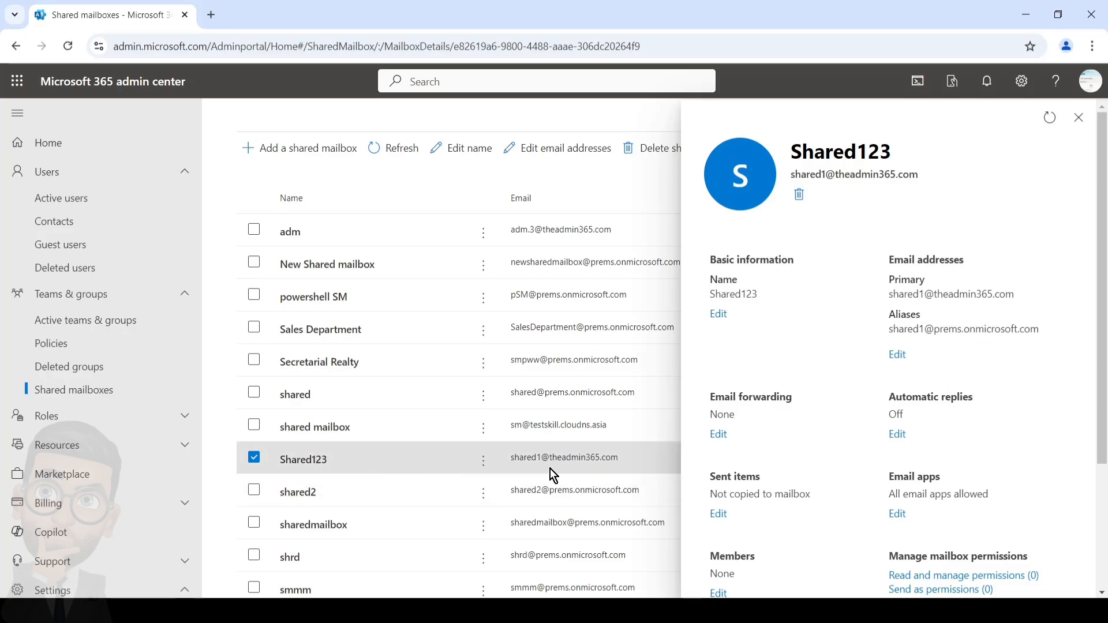
{"action": "left_click_drag", "start_coordinate": [893, 332], "coordinate": [1048, 335]}
{"action": "left_click", "coordinate": [1010, 349]}
{"action": "left_click_drag", "start_coordinate": [887, 330], "coordinate": [1056, 336]}
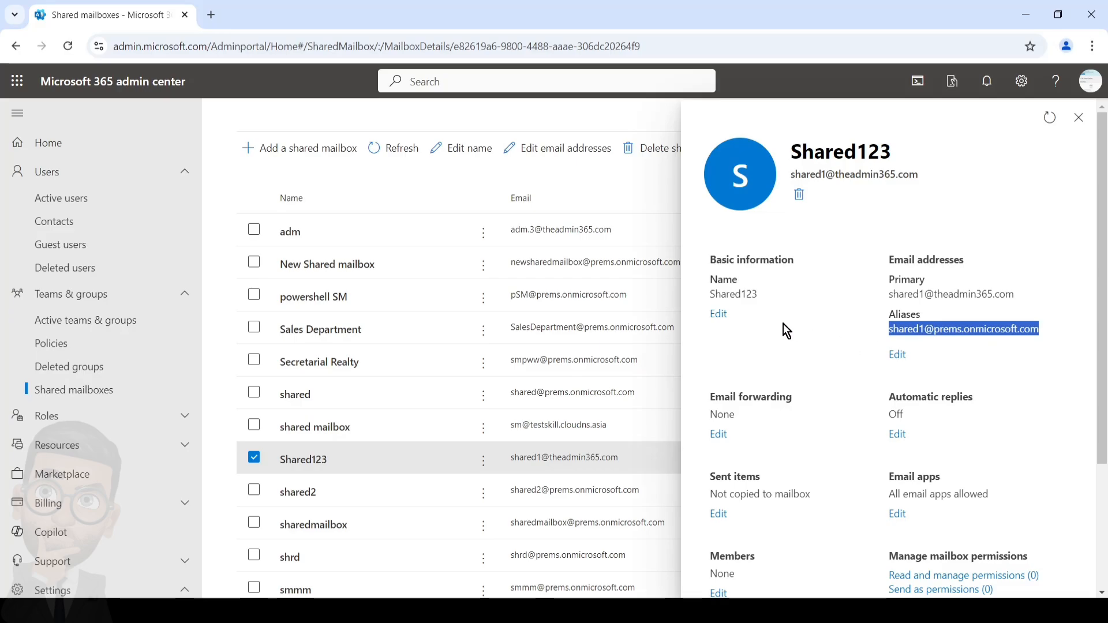
{"action": "left_click", "coordinate": [896, 354]}
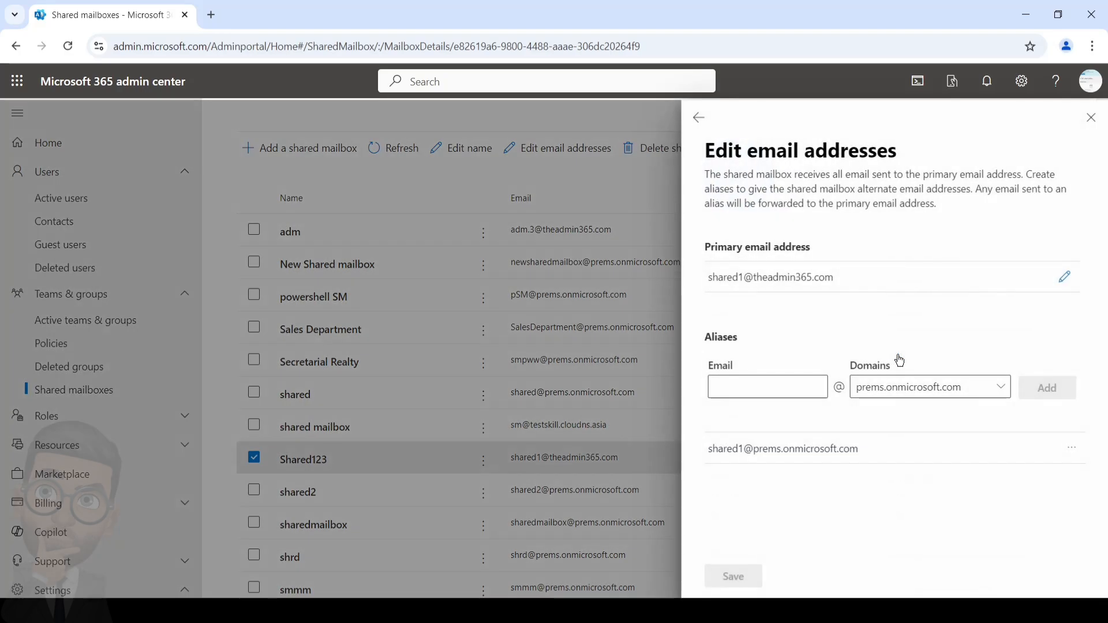
{"action": "left_click", "coordinate": [1064, 277]}
{"action": "left_click", "coordinate": [787, 302]}
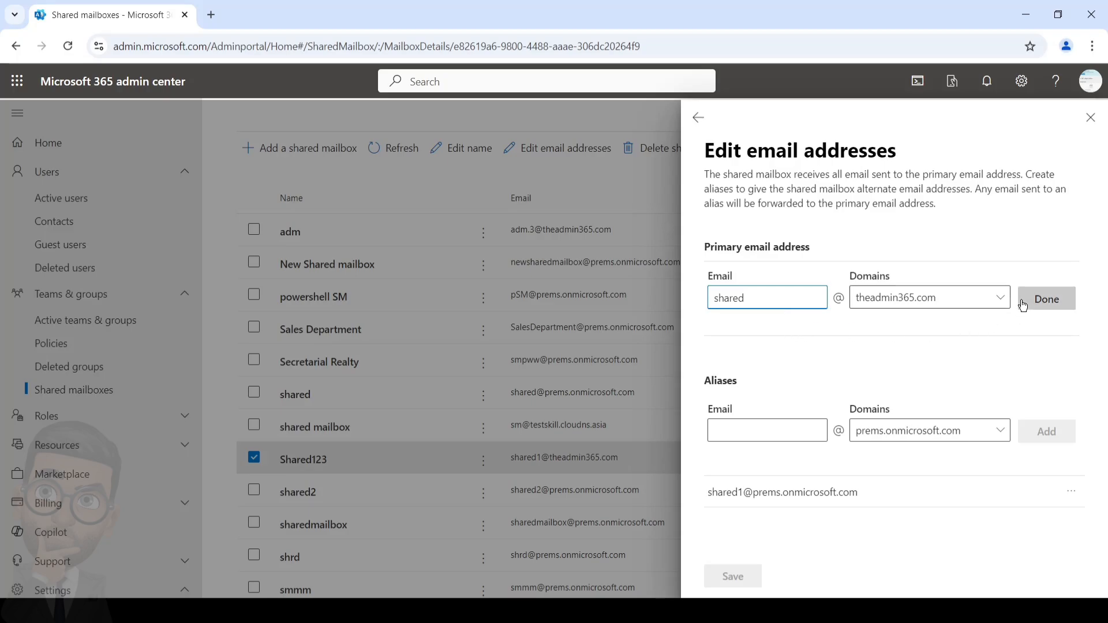
{"action": "left_click", "coordinate": [1042, 300]}
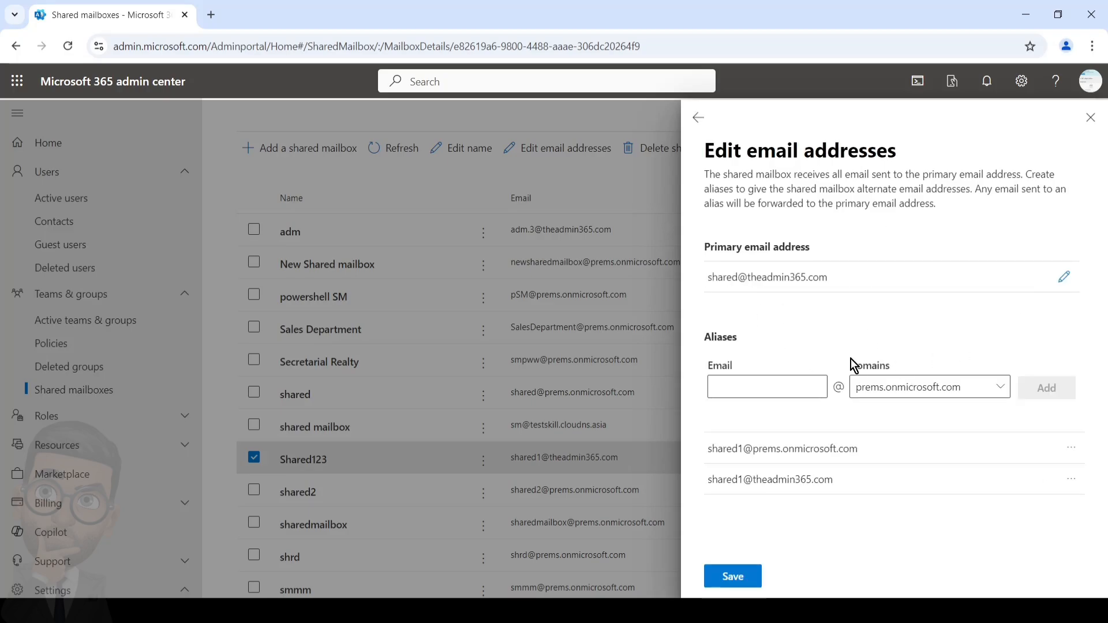
{"action": "left_click", "coordinate": [728, 576]}
{"action": "left_click", "coordinate": [1071, 479]}
{"action": "left_click", "coordinate": [999, 528]}
{"action": "left_click", "coordinate": [739, 576]}
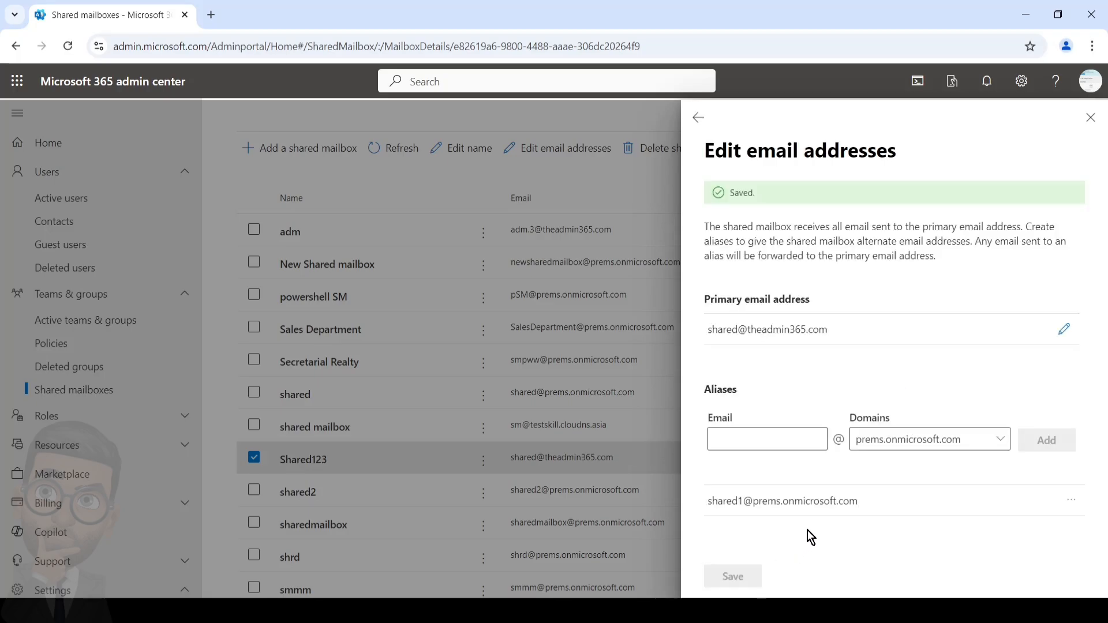
{"action": "left_click_drag", "start_coordinate": [808, 531], "coordinate": [853, 515]}
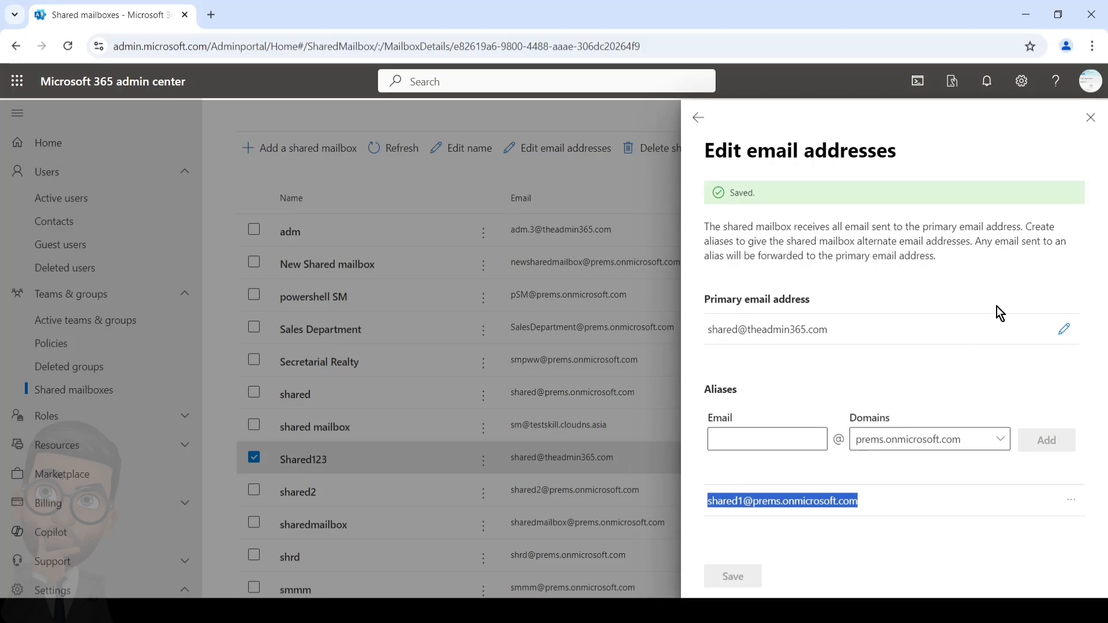
{"action": "key", "text": "Escape"}
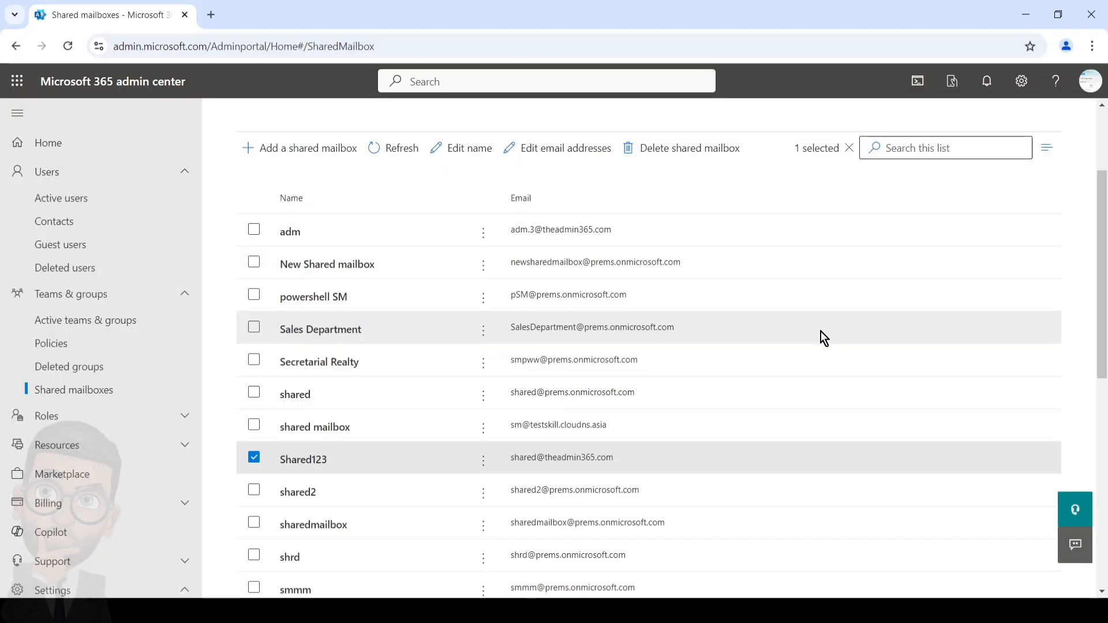